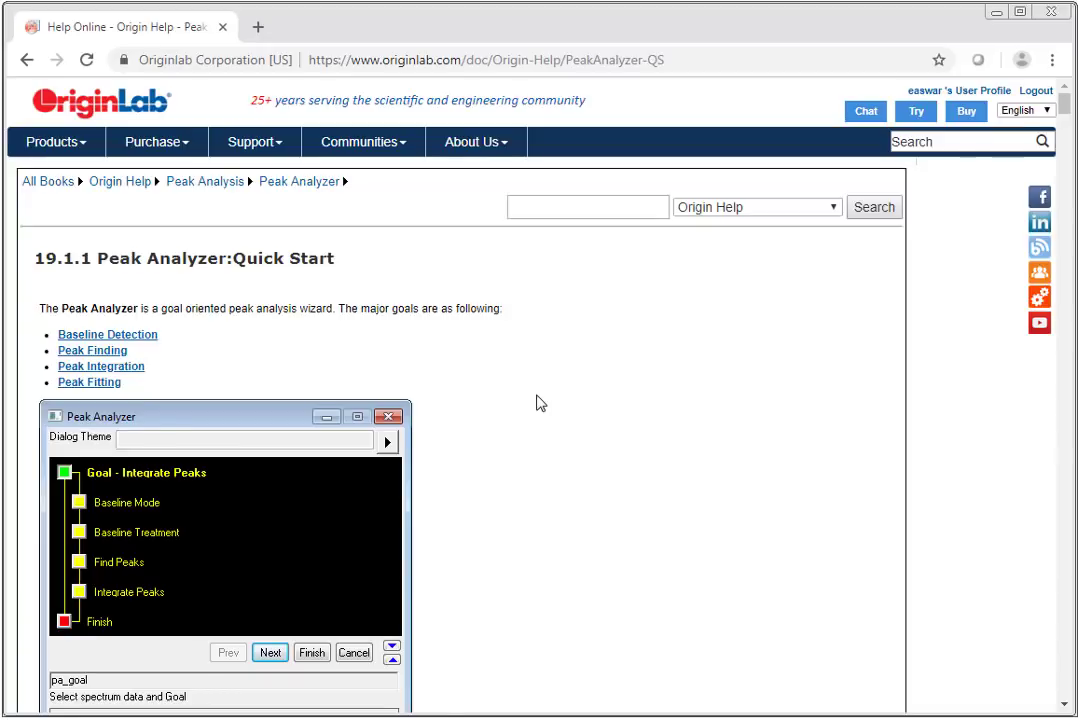
# - Scroll down through the Peak Analyzer Quick Start help page in Chrome
pyautogui.scroll(-1, 539, 400)
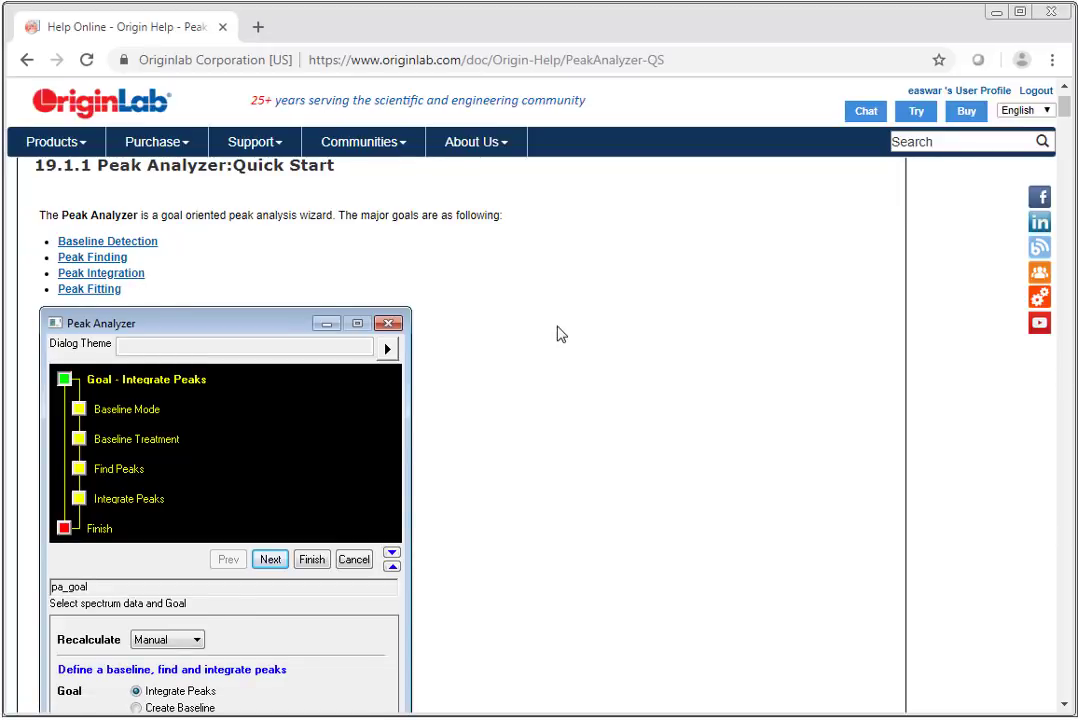
pyautogui.scroll(-1, 560, 334)
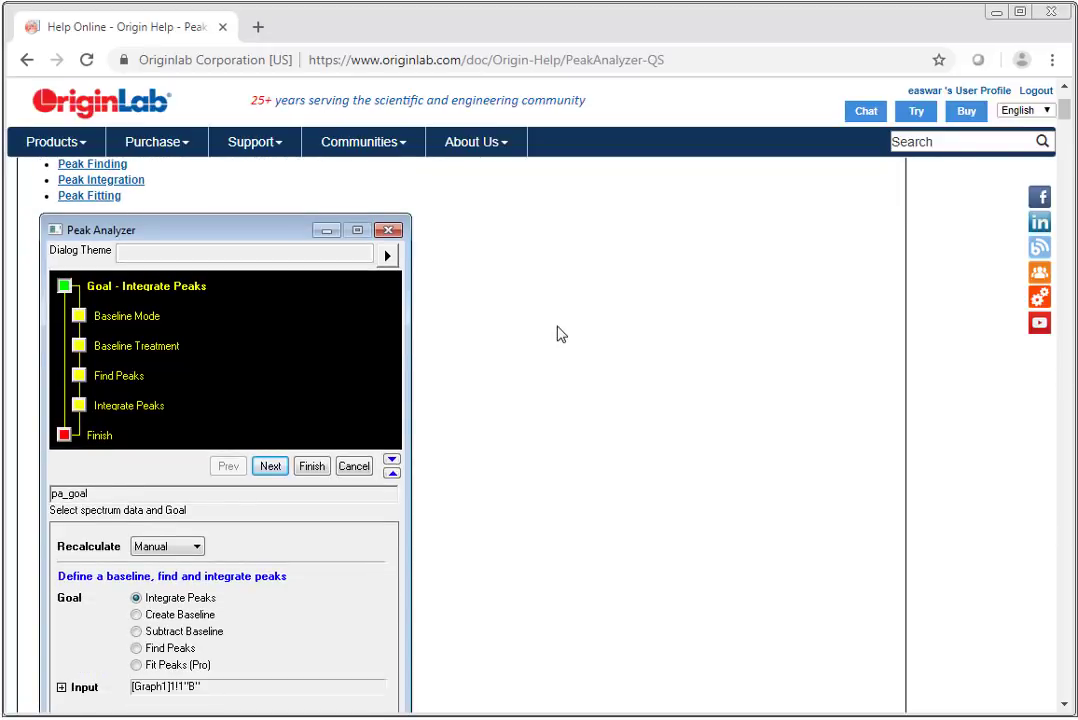
pyautogui.scroll(-1, 560, 334)
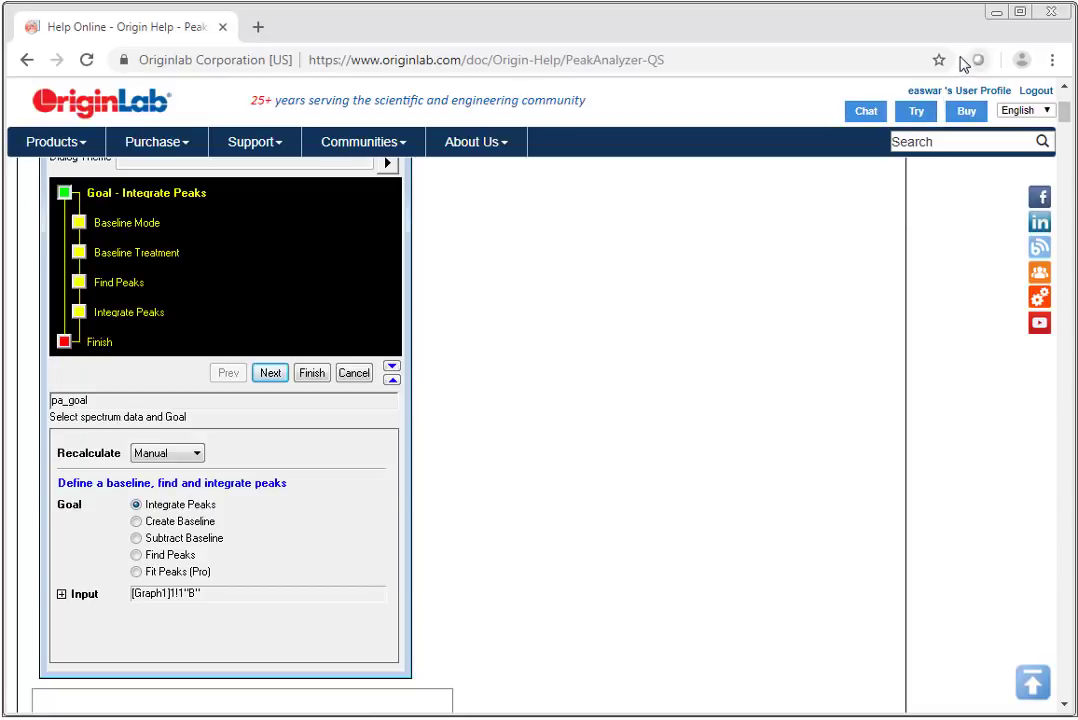
# - Minimize Chrome and launch the Peak Deconvolution app from the Apps panel on Book1
pyautogui.click(996, 12)
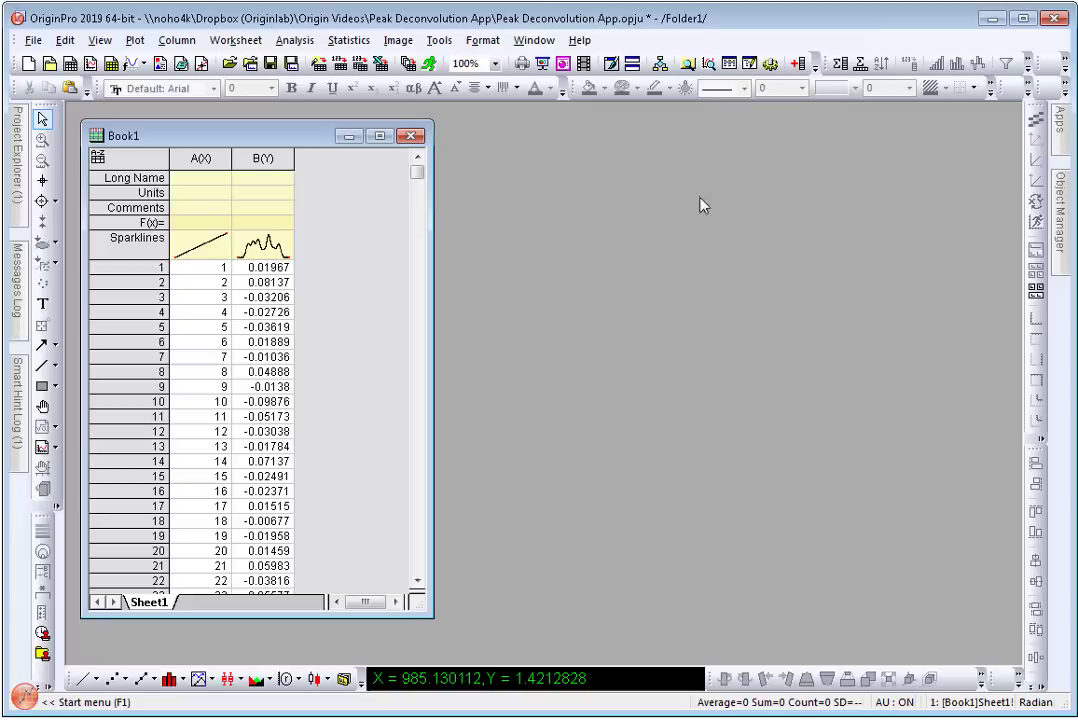
pyautogui.click(1059, 122)
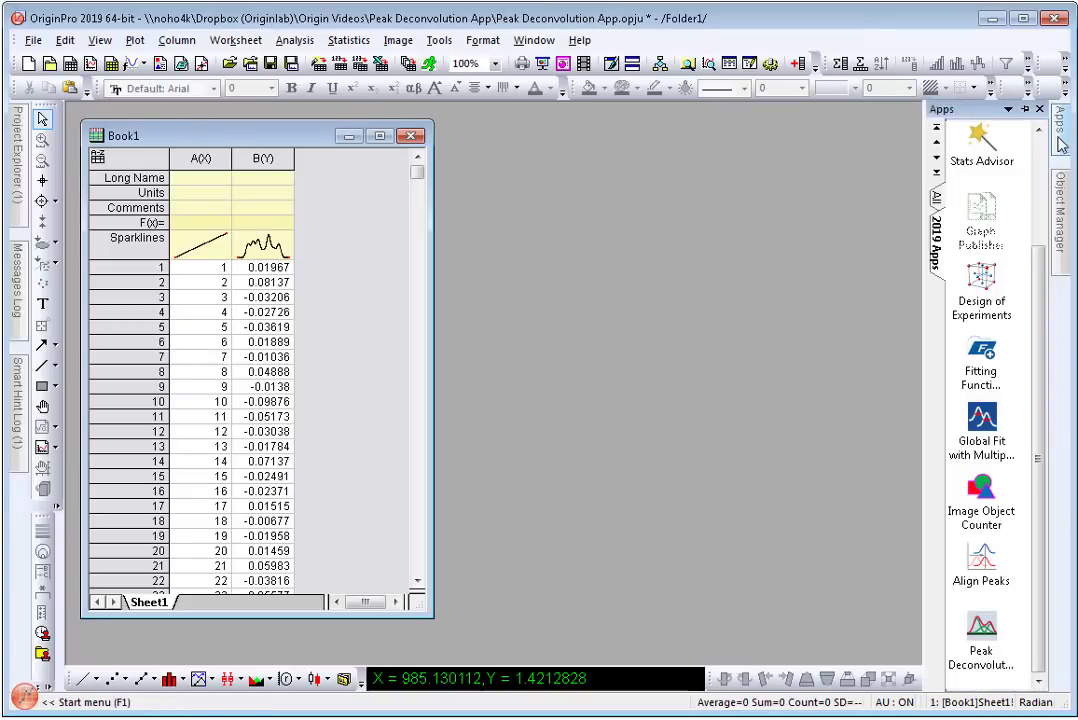
pyautogui.click(986, 630)
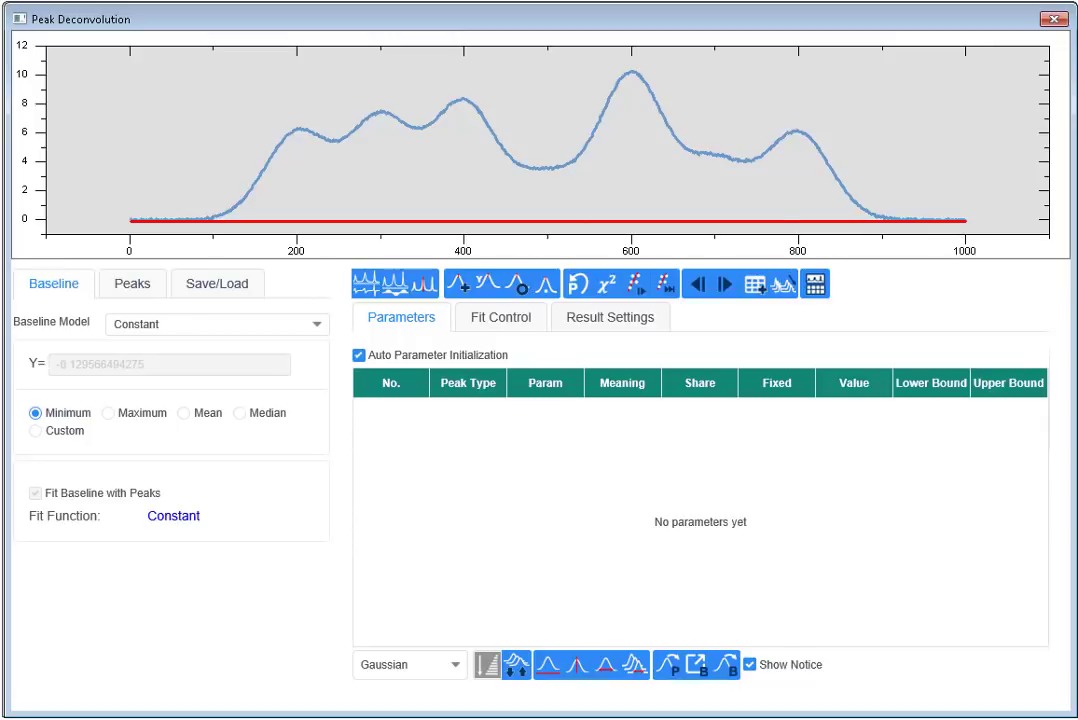
# - Set the Baseline Model to None, then go to the Peaks settings
pyautogui.click(320, 330)
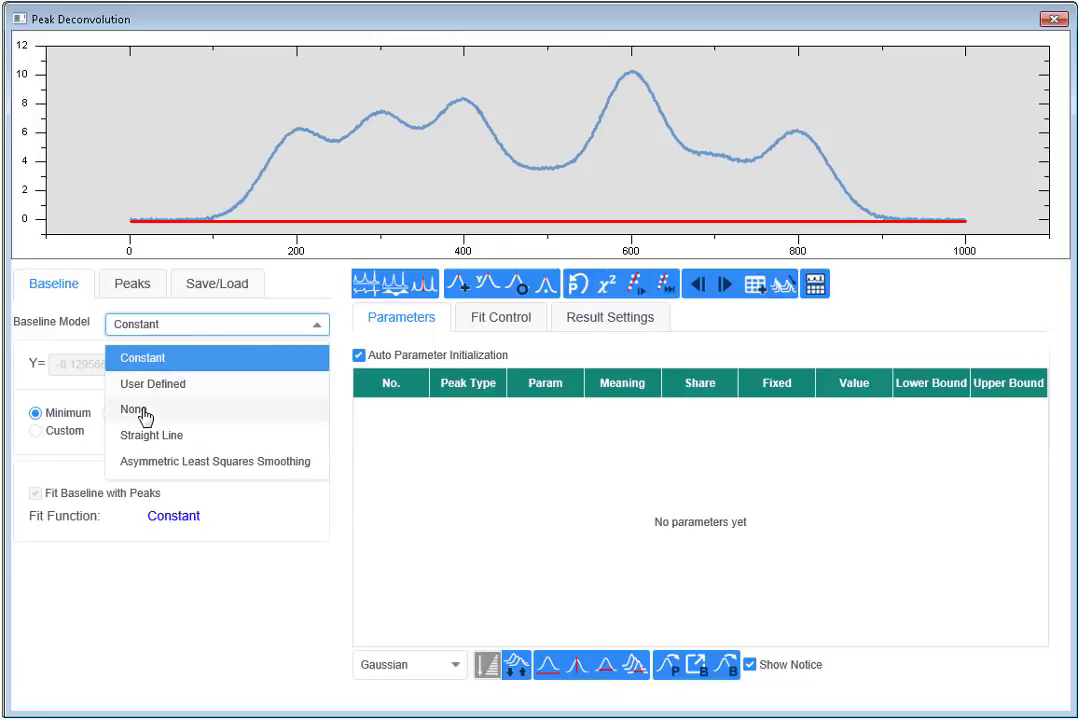
pyautogui.click(145, 416)
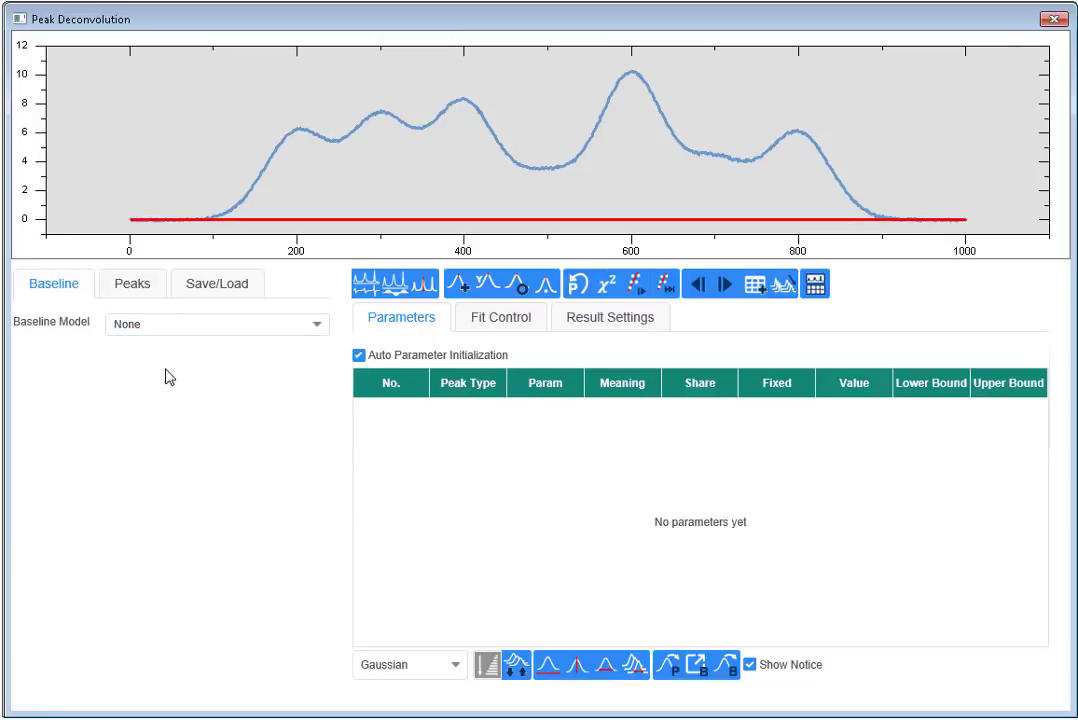
pyautogui.click(145, 290)
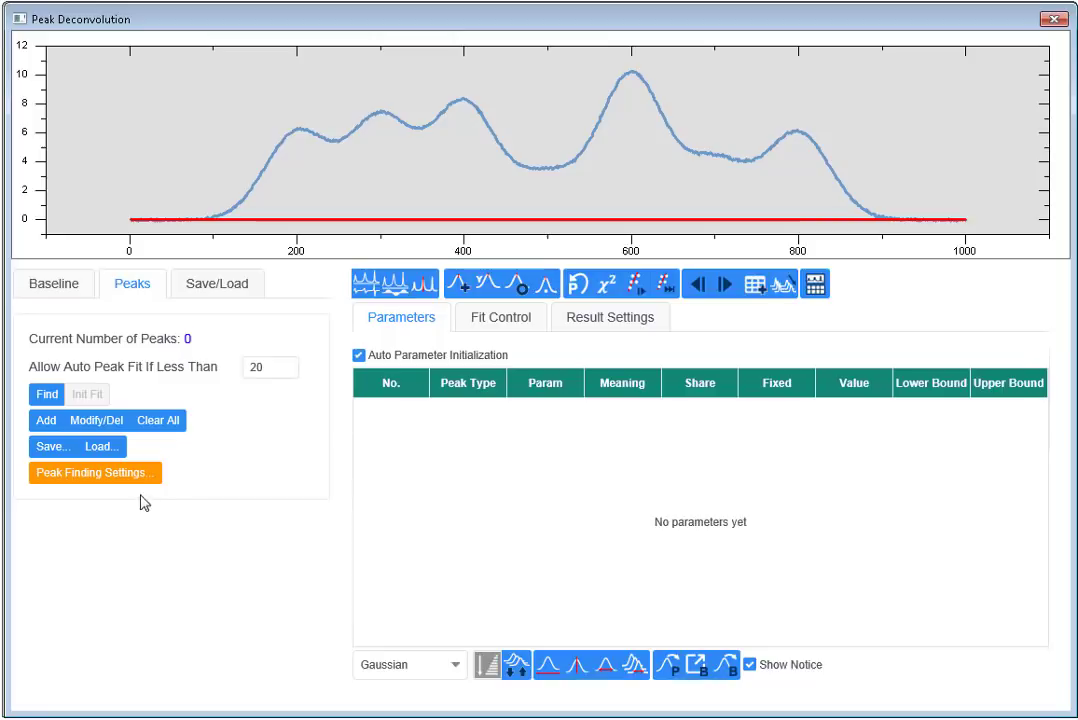
# - Find peaks using Positive direction and the 2nd Derivative (search Hidden peaks) method
pyautogui.click(120, 477)
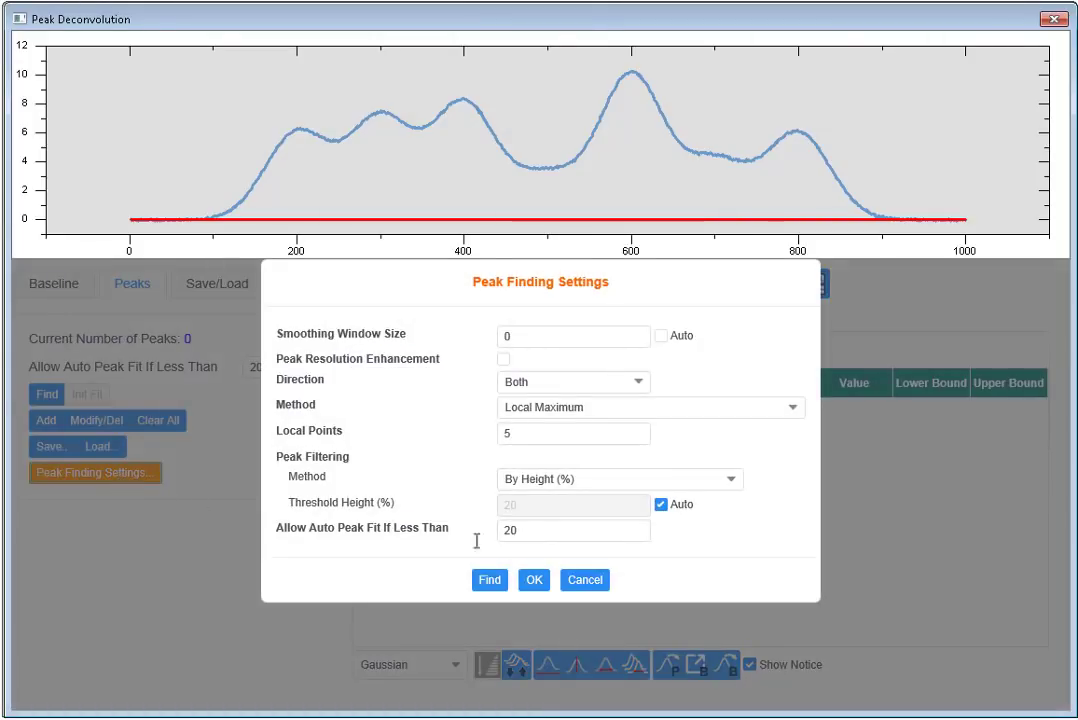
pyautogui.click(640, 388)
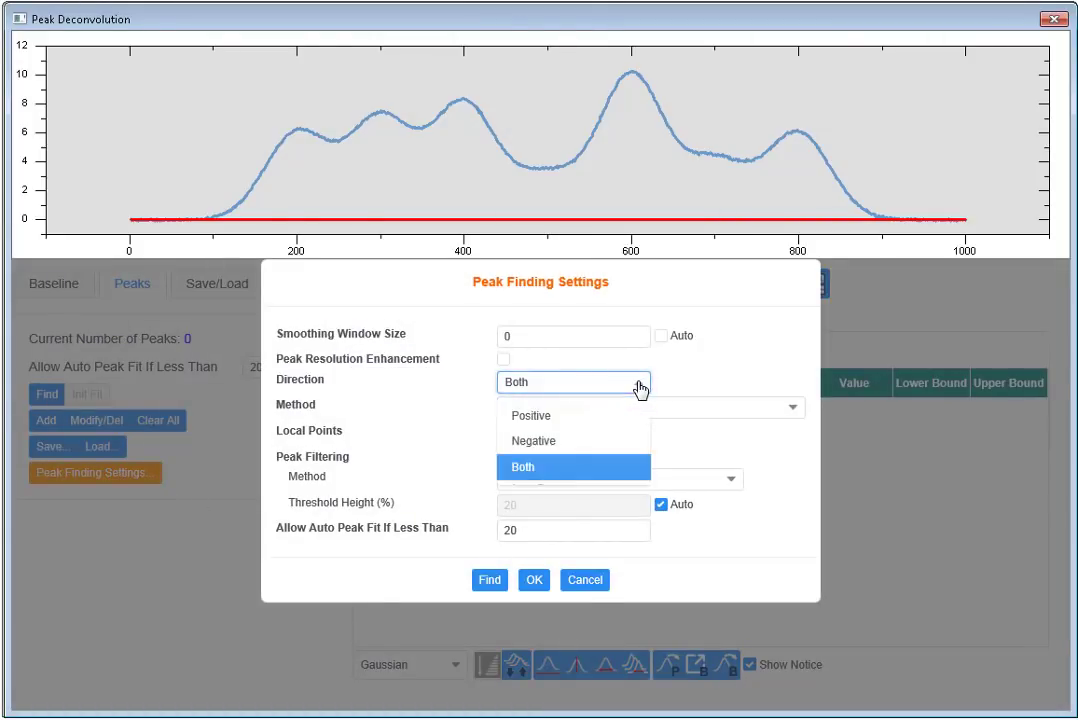
pyautogui.click(547, 422)
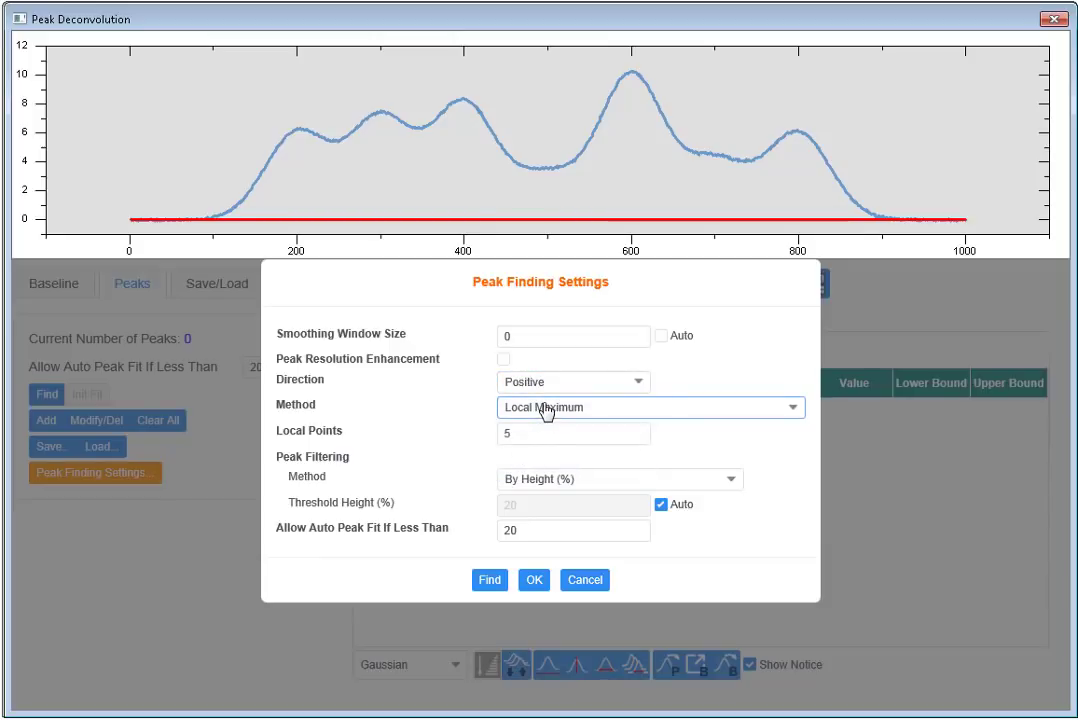
pyautogui.click(546, 411)
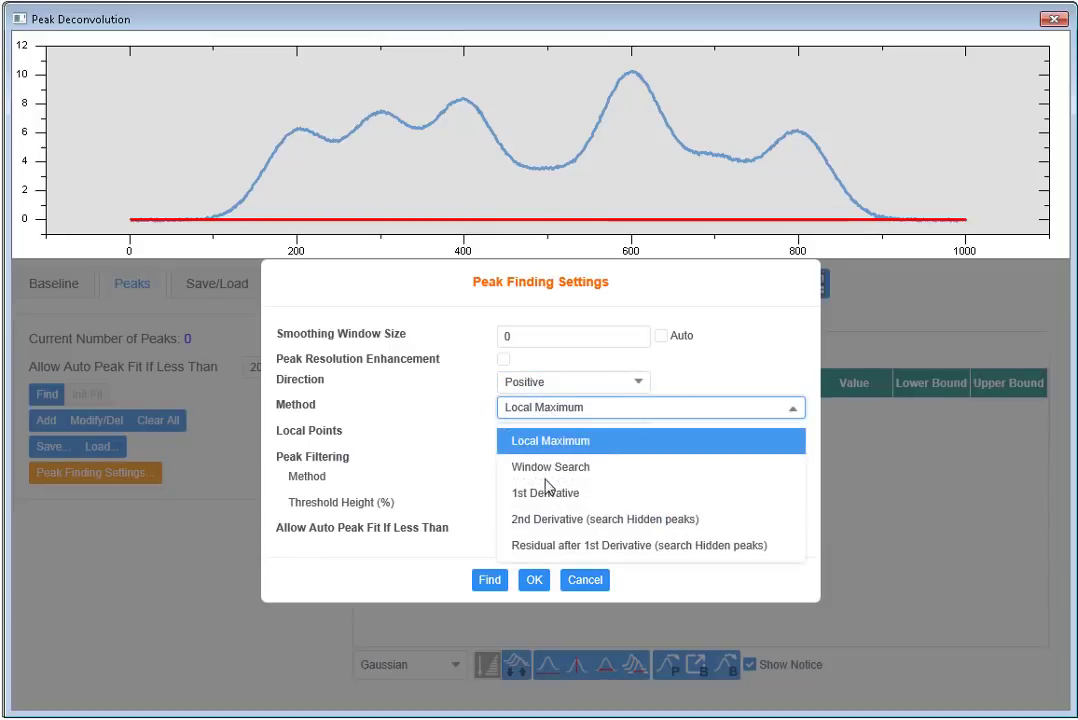
pyautogui.click(532, 520)
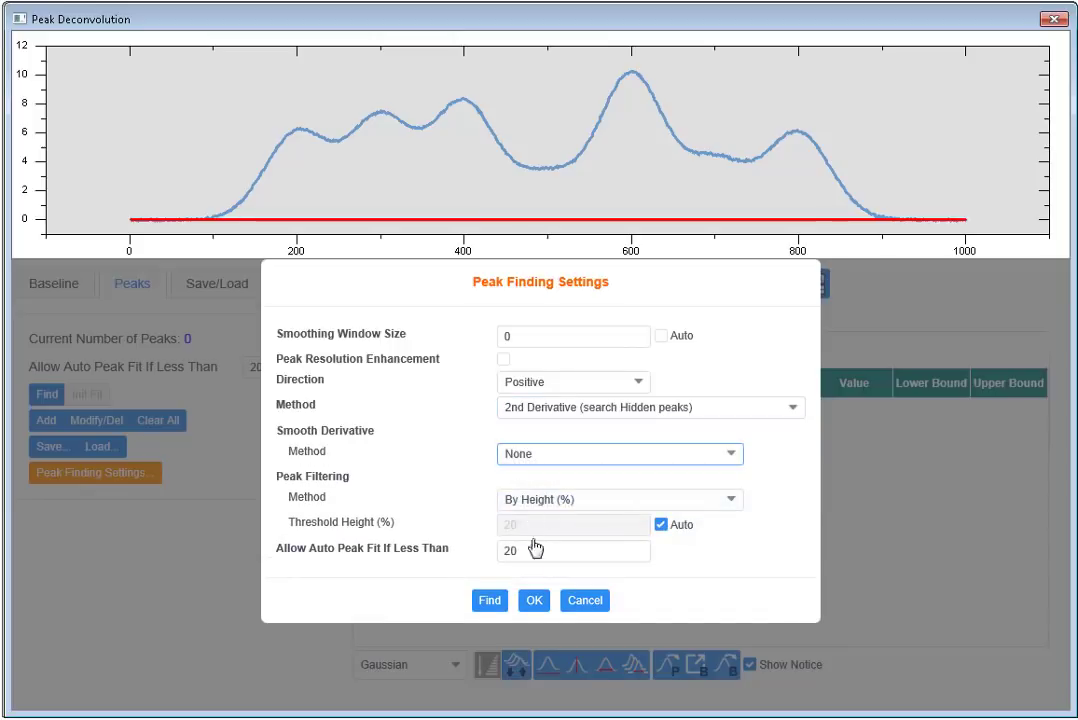
pyautogui.click(490, 600)
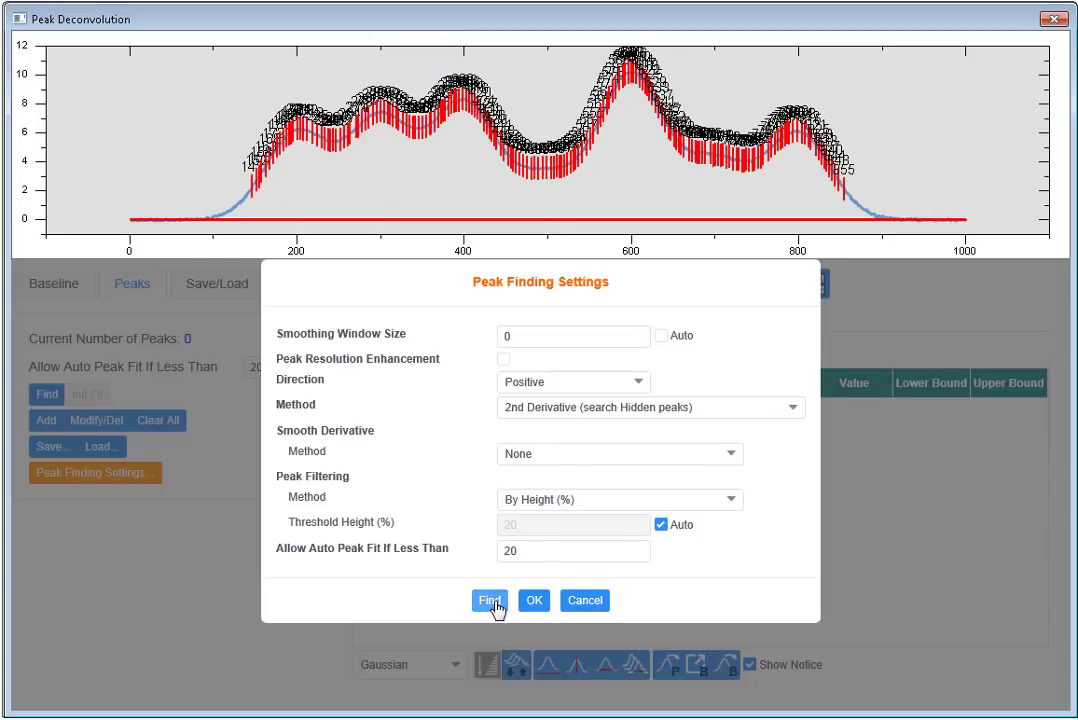
# - Smooth the derivative with Quadratic Savitzky-Golay over 50 points, finding 7 peaks from 195 to 803
pyautogui.click(538, 459)
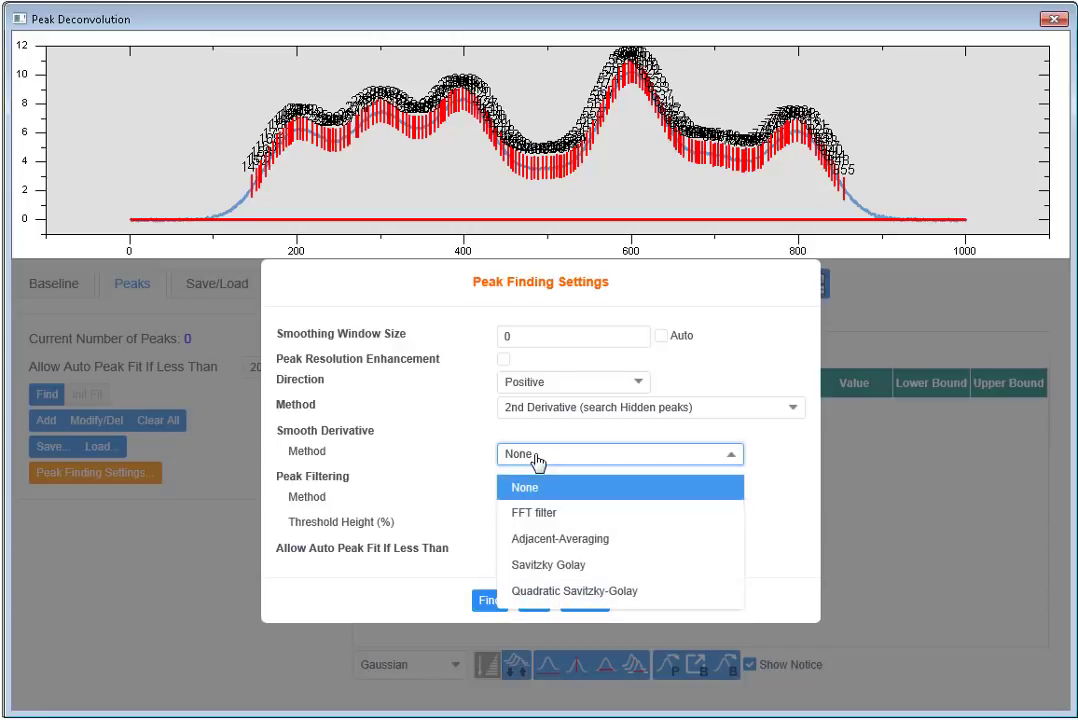
pyautogui.click(545, 591)
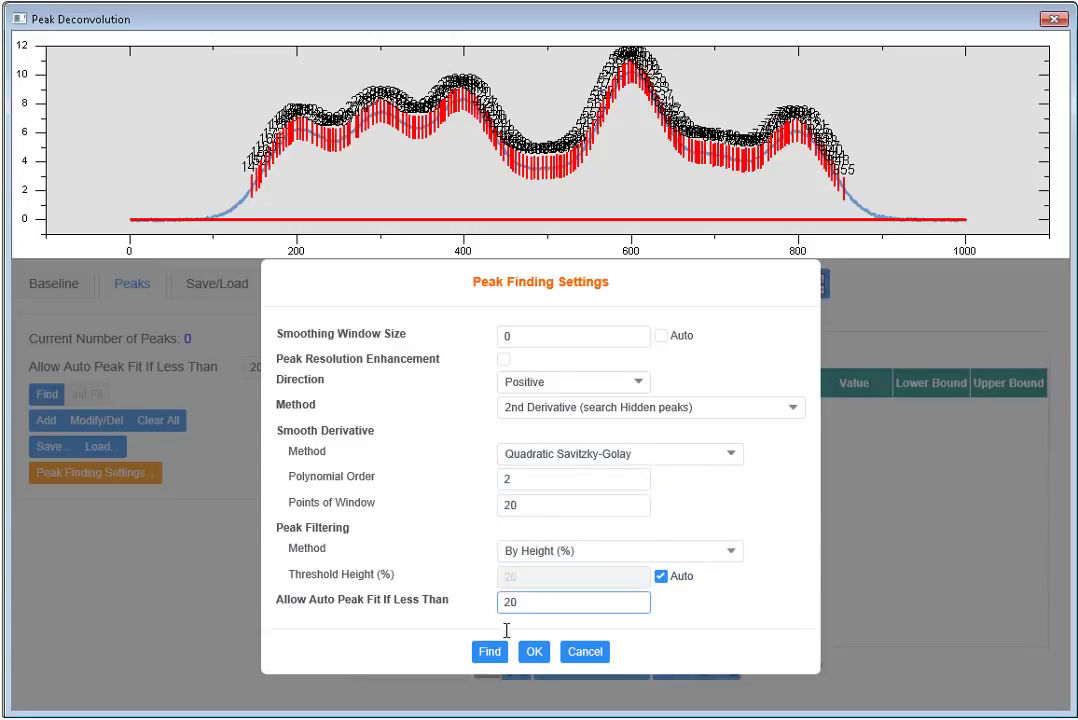
pyautogui.click(490, 658)
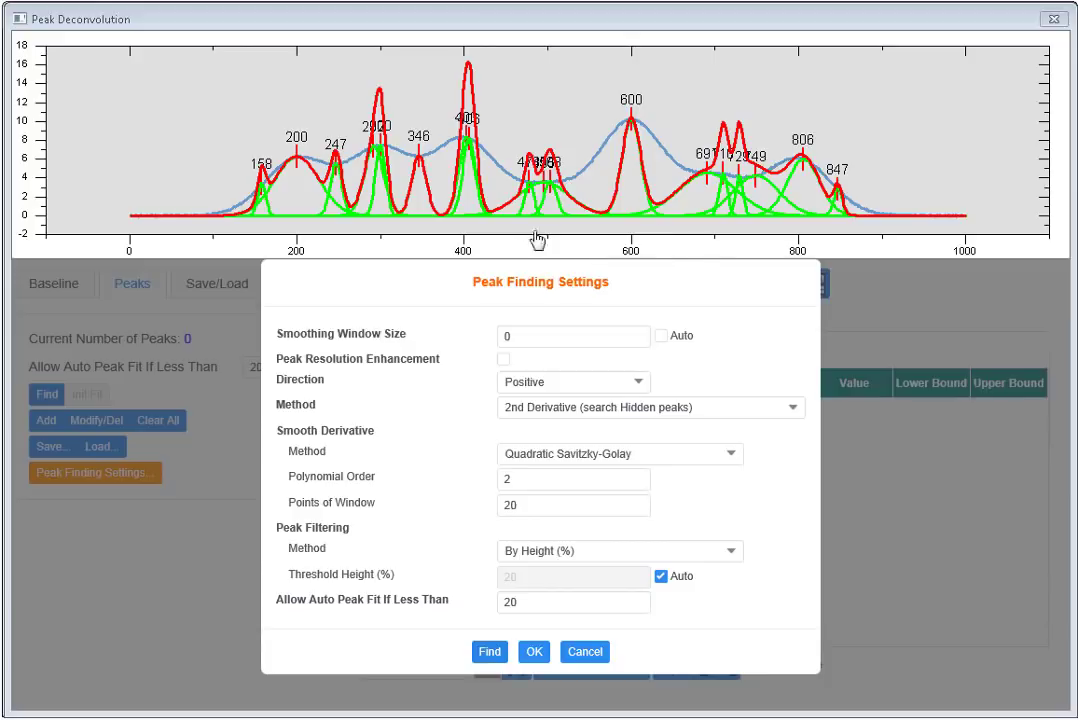
pyautogui.click(510, 506)
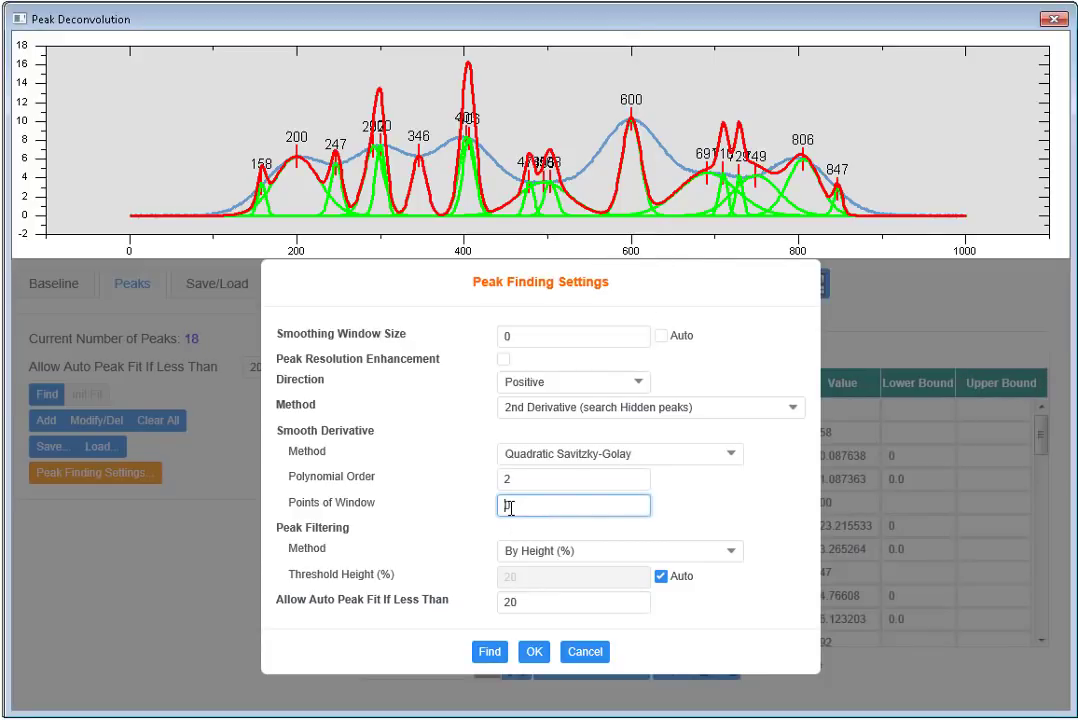
pyautogui.write('50')
pyautogui.click(490, 652)
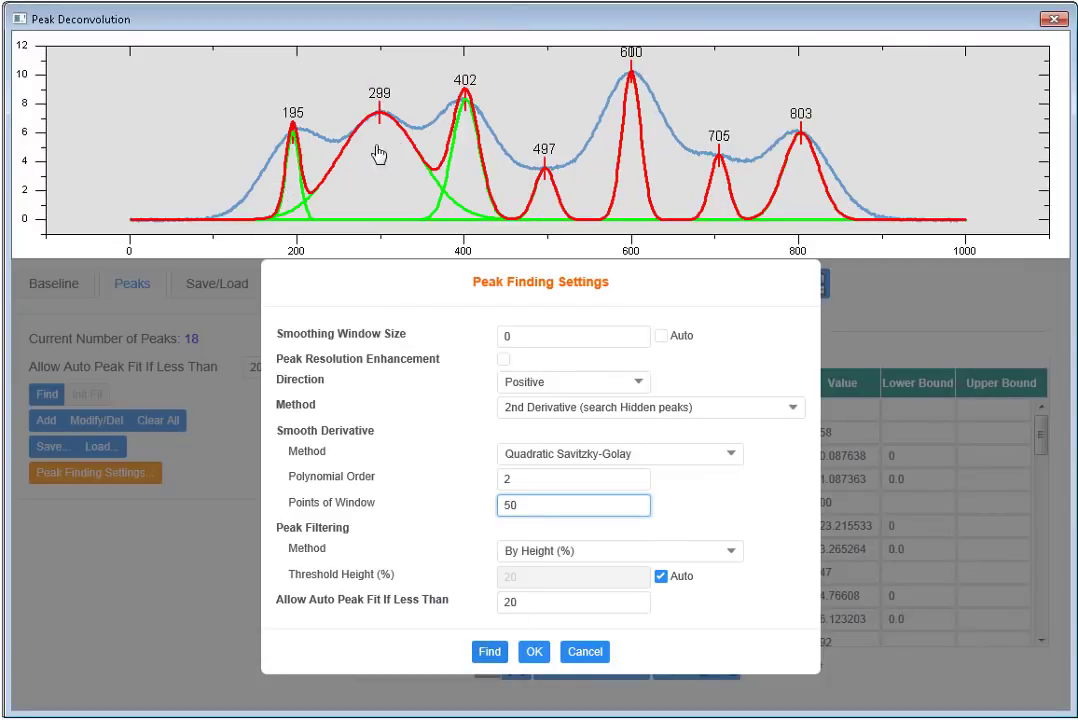
# - Accept the peak-finding settings, keeping Gaussian as the peak type
pyautogui.click(537, 653)
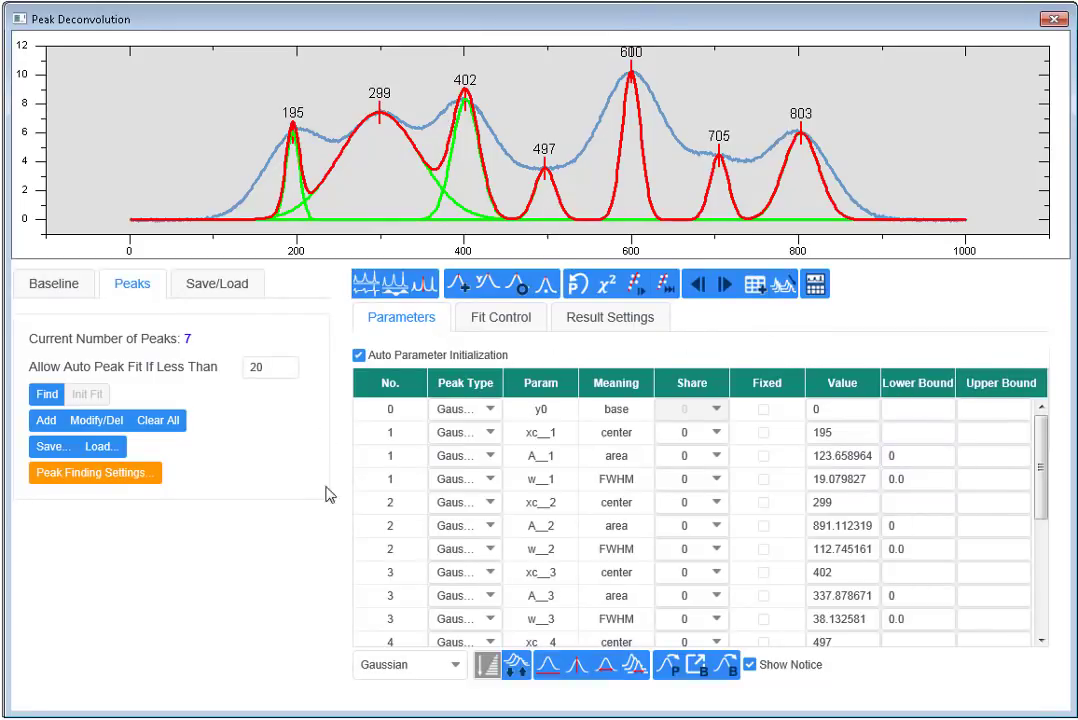
pyautogui.click(455, 666)
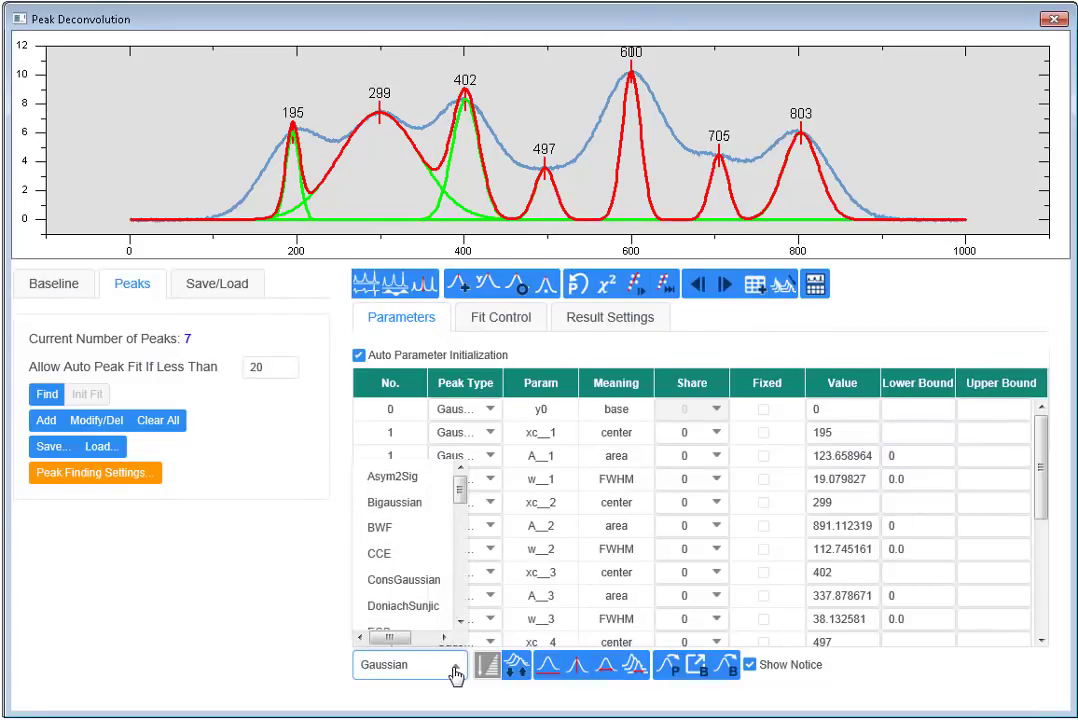
pyautogui.click(453, 668)
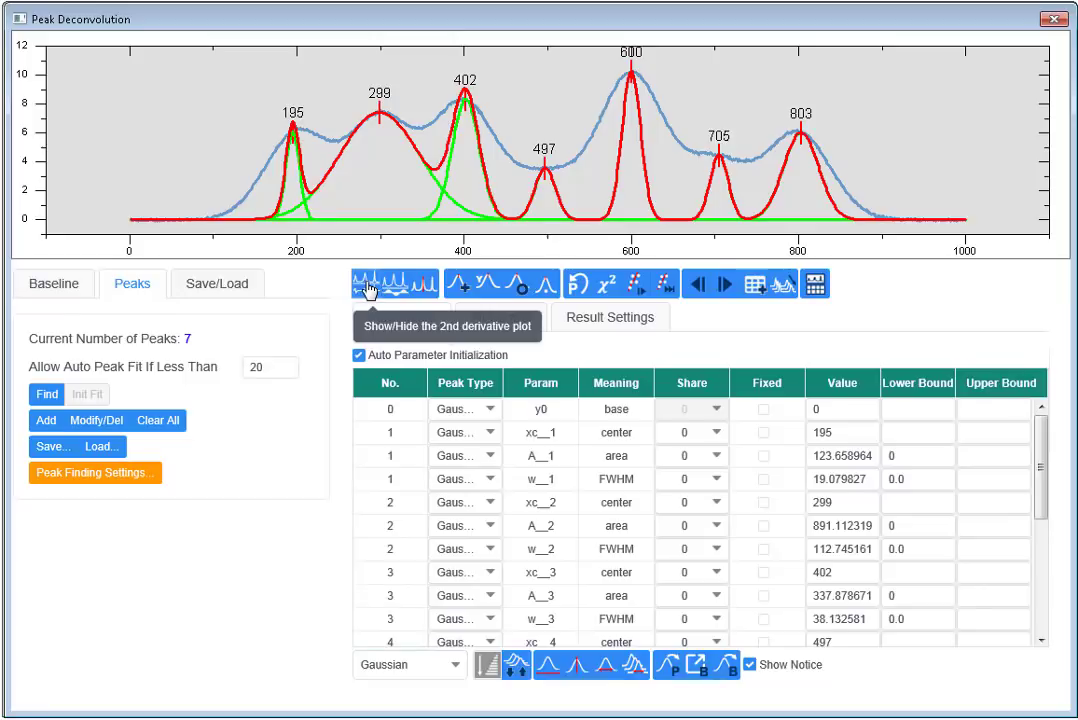
# - Cycle the peak labels back to center positions and rotate them to read vertically
pyautogui.click(461, 286)
pyautogui.click(462, 287)
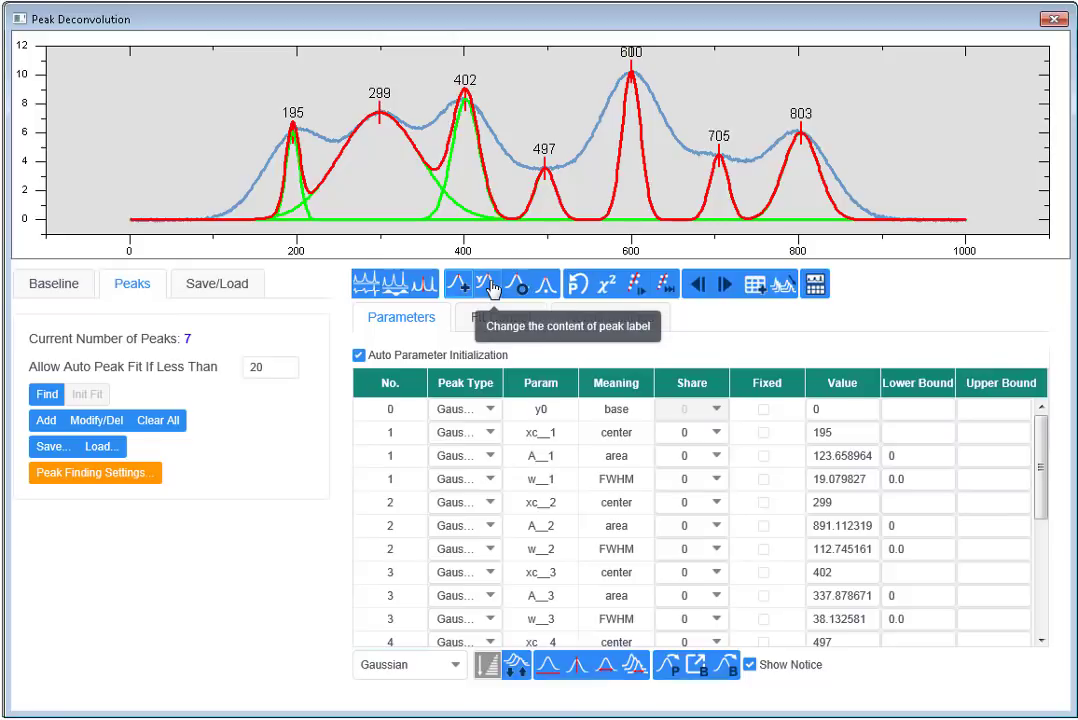
pyautogui.click(495, 288)
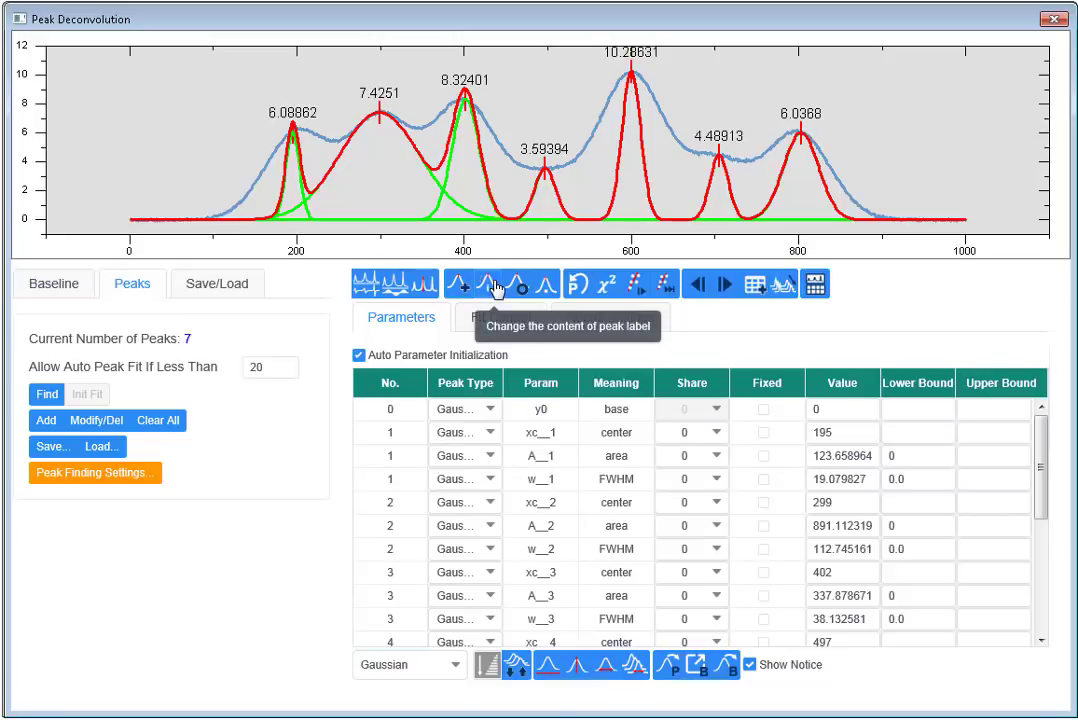
pyautogui.click(495, 288)
pyautogui.click(495, 288)
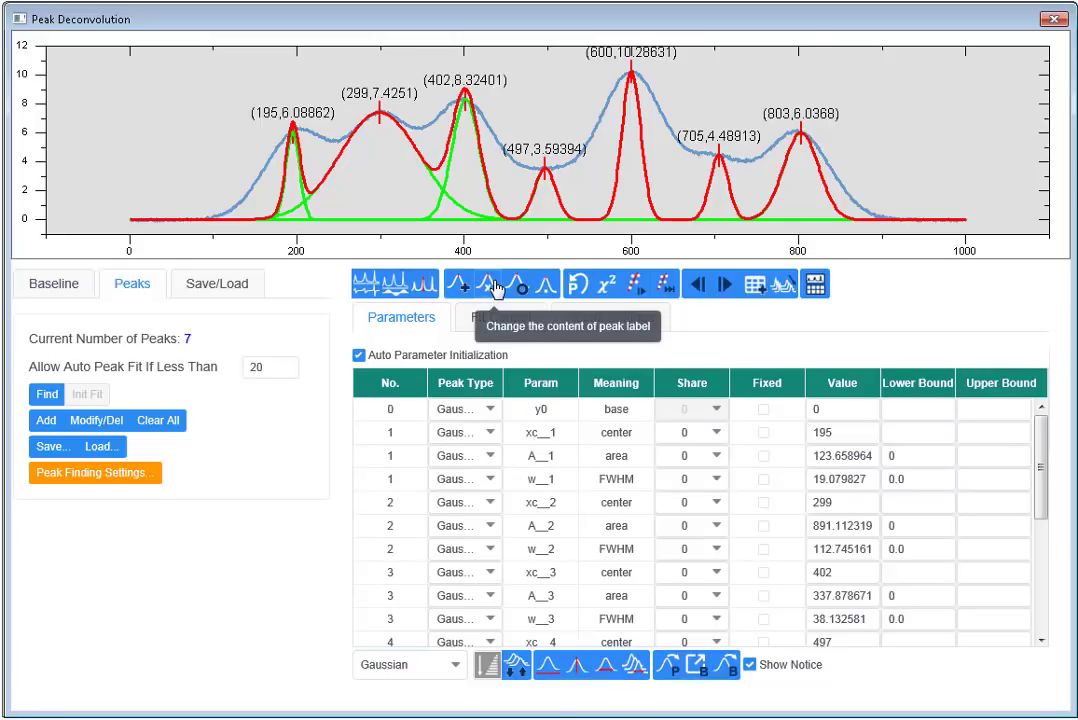
pyautogui.click(495, 288)
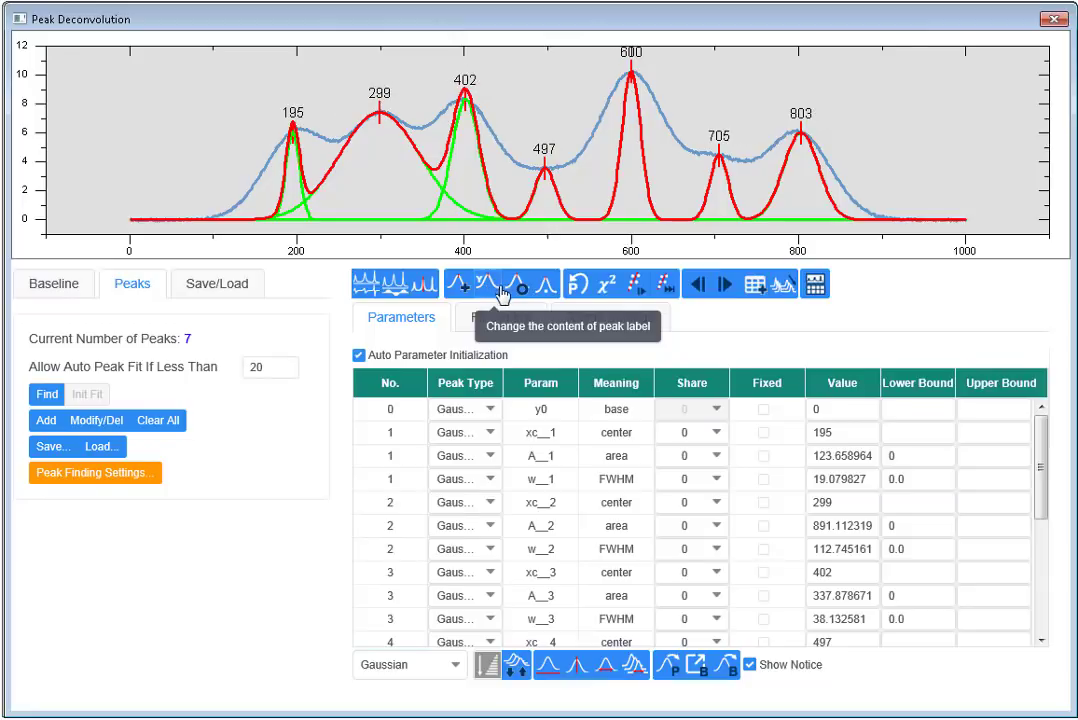
pyautogui.click(518, 290)
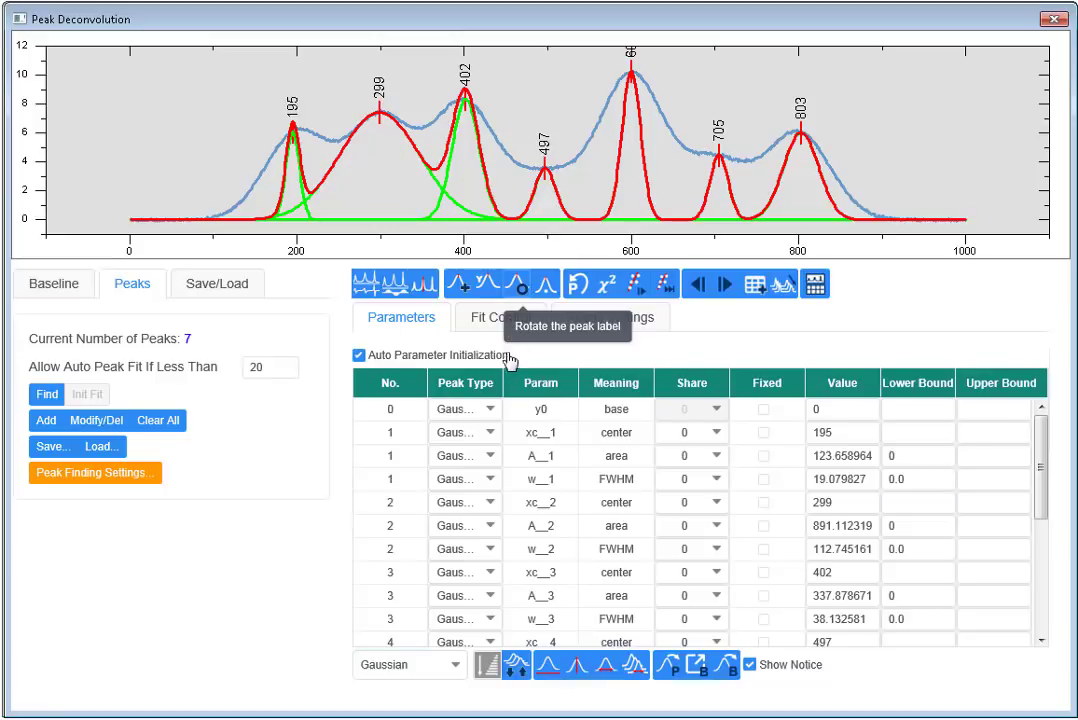
# - Fix all peak centers and apply an upper bound of 100 to every peak's FWHM
pyautogui.click(580, 668)
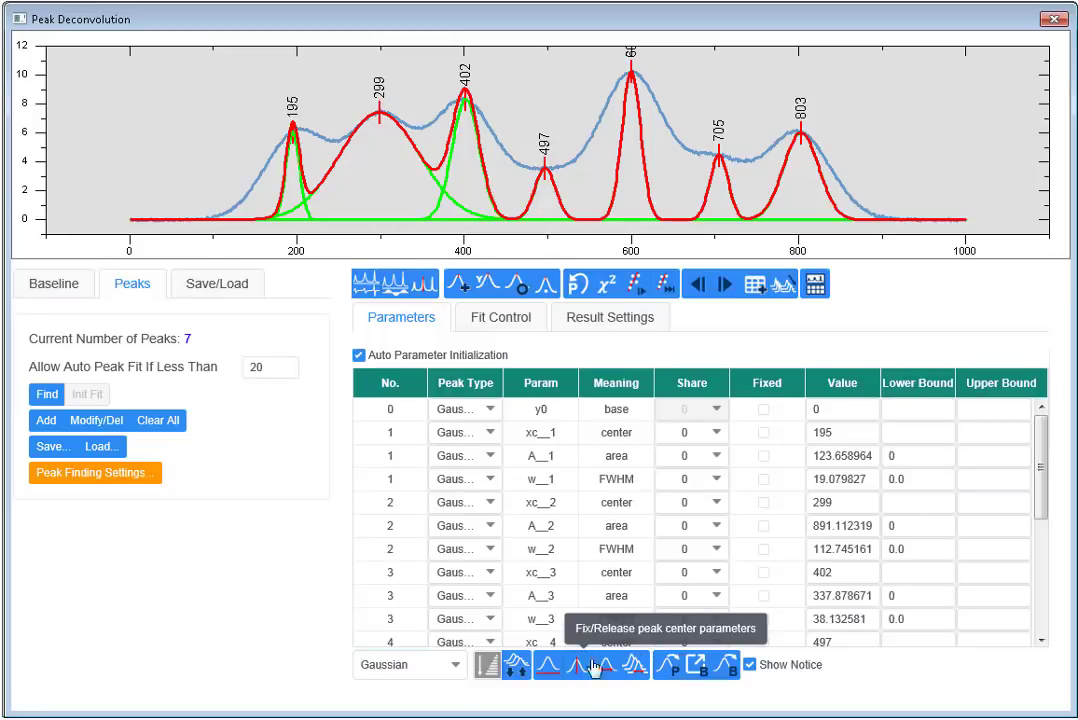
pyautogui.click(973, 441)
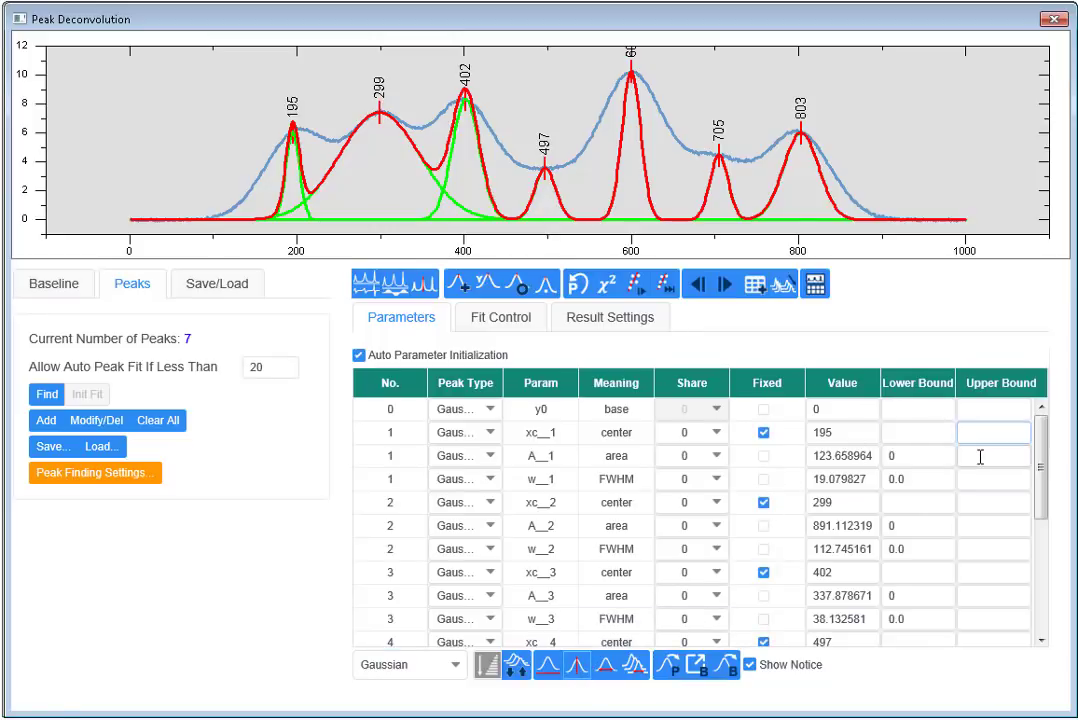
pyautogui.click(982, 459)
pyautogui.click(907, 462)
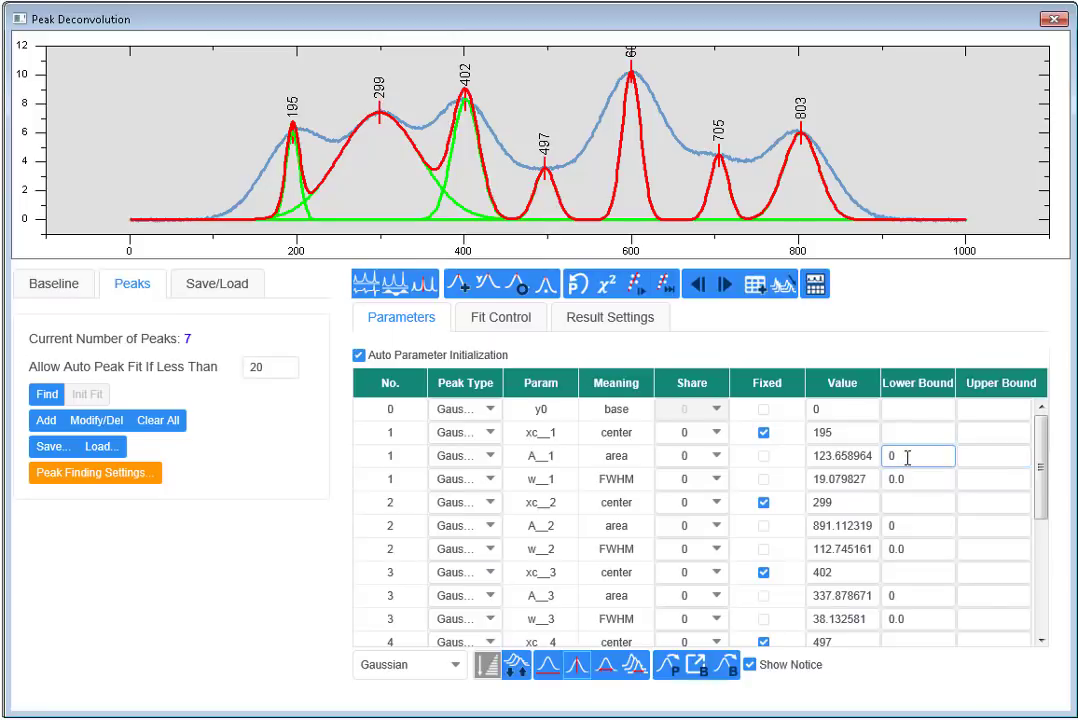
pyautogui.click(897, 526)
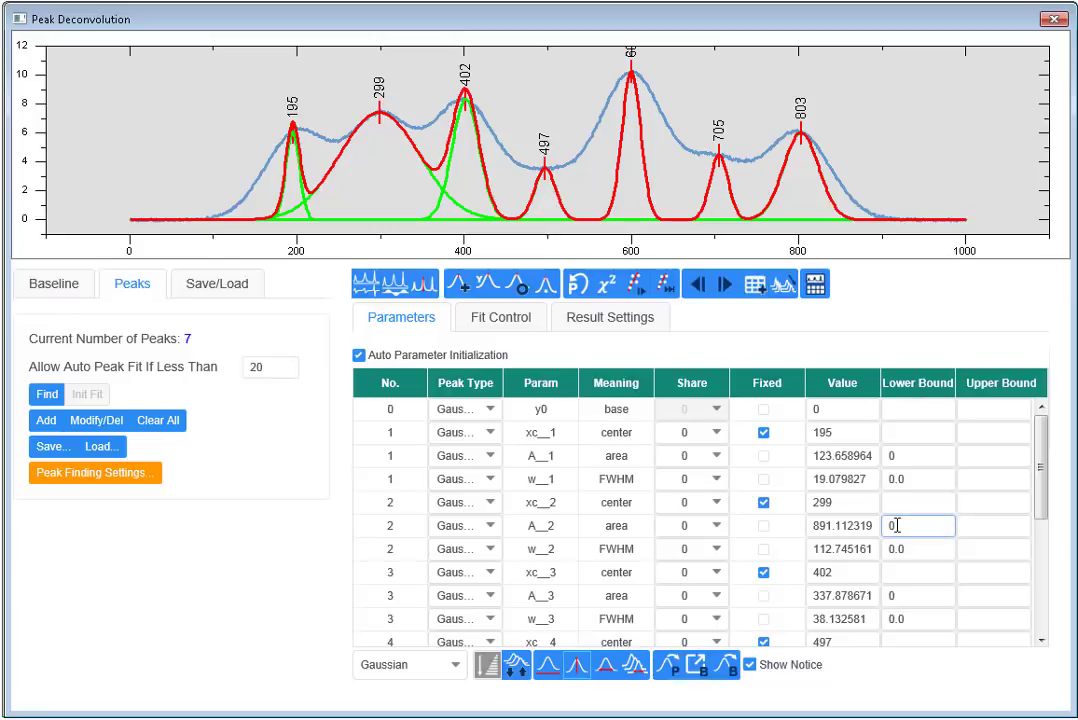
pyautogui.click(886, 598)
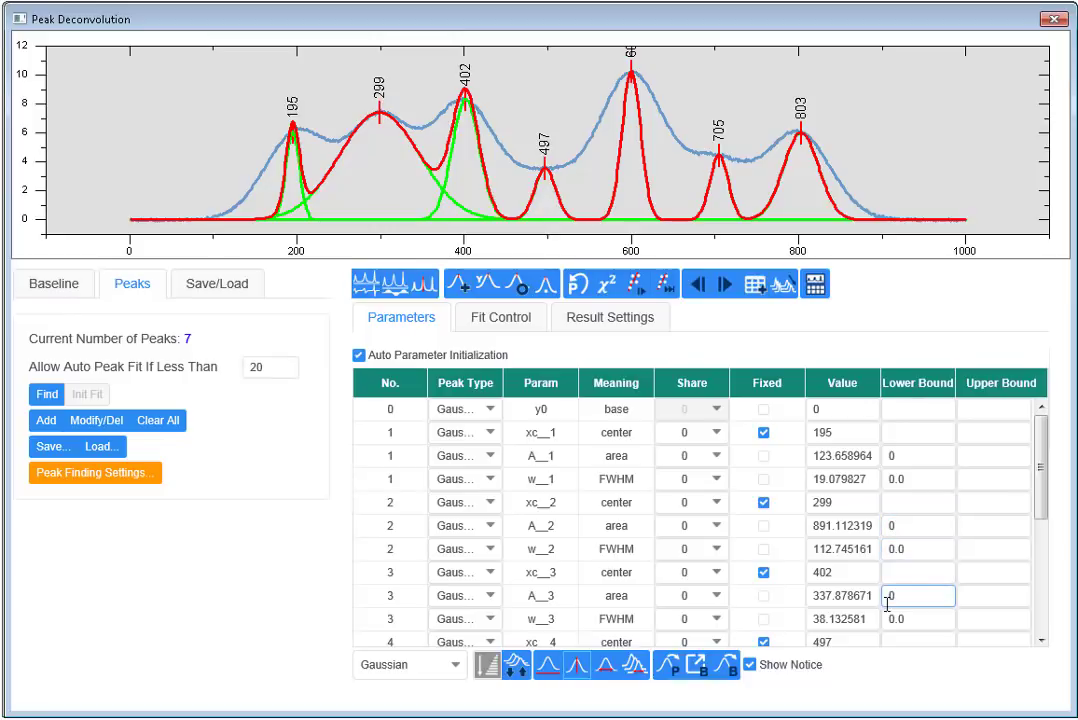
pyautogui.click(965, 481)
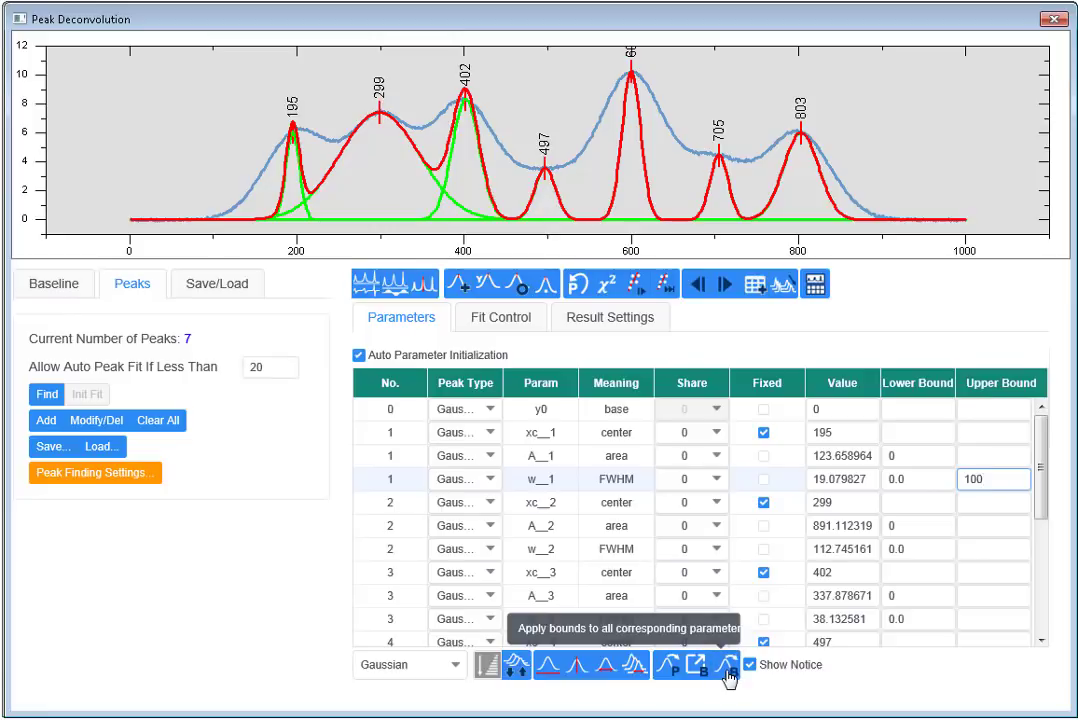
pyautogui.click(727, 677)
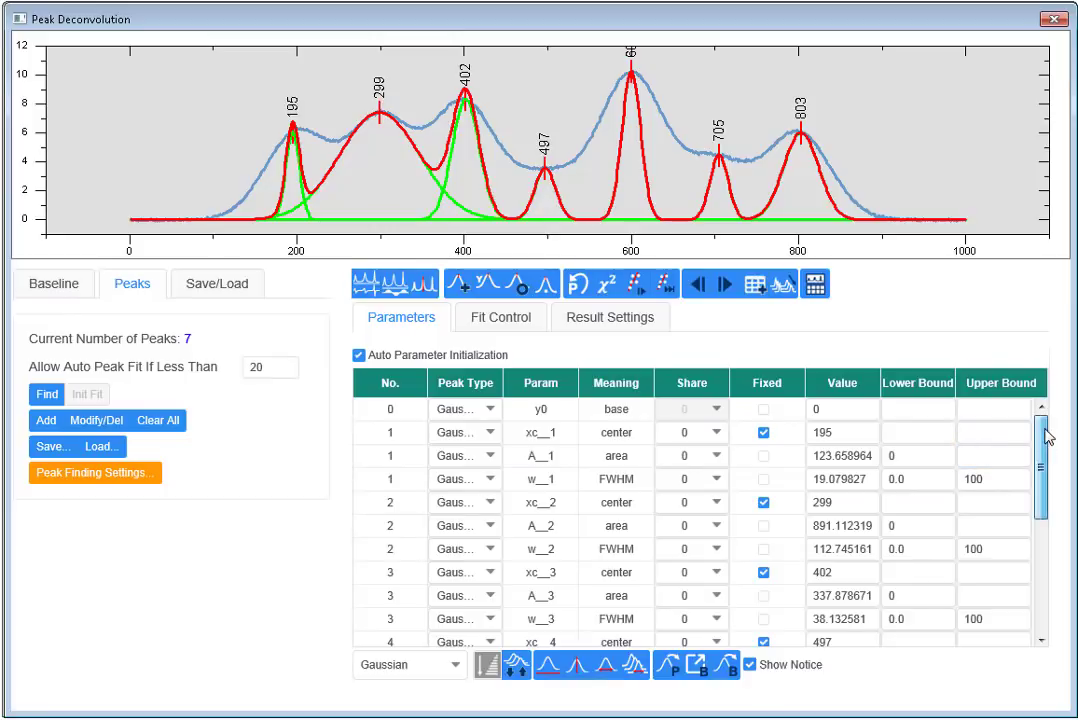
# - Fix baseline y0 at 0 and fit the seven Gaussian peaks to convergence
pyautogui.click(763, 409)
pyautogui.click(825, 410)
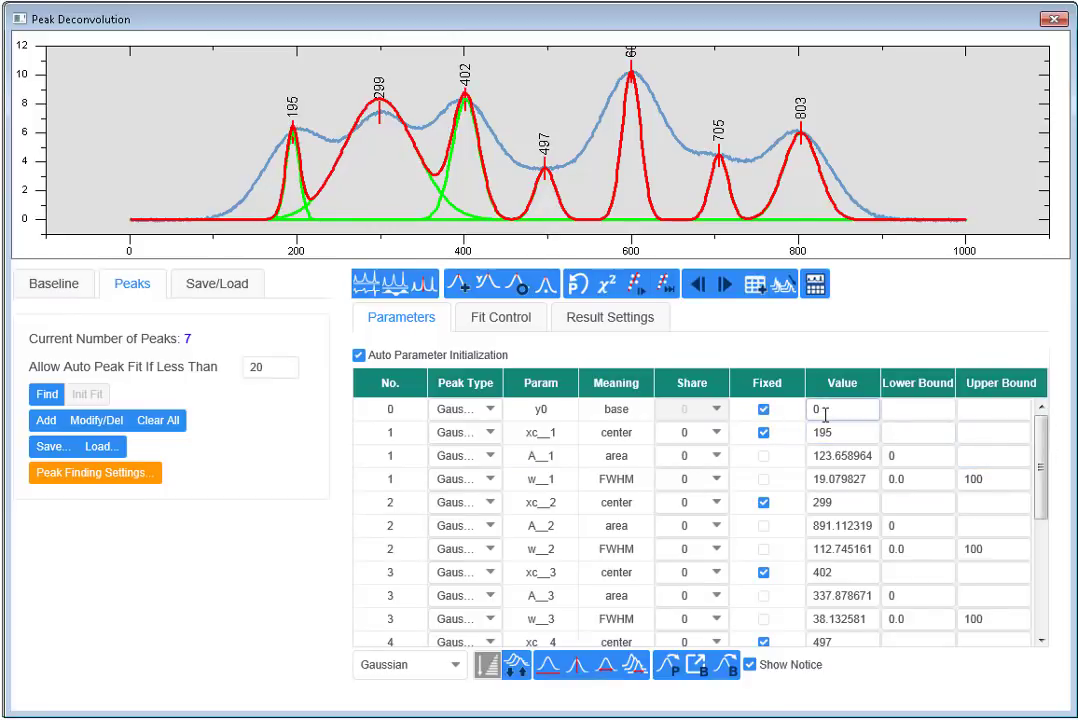
pyautogui.click(665, 286)
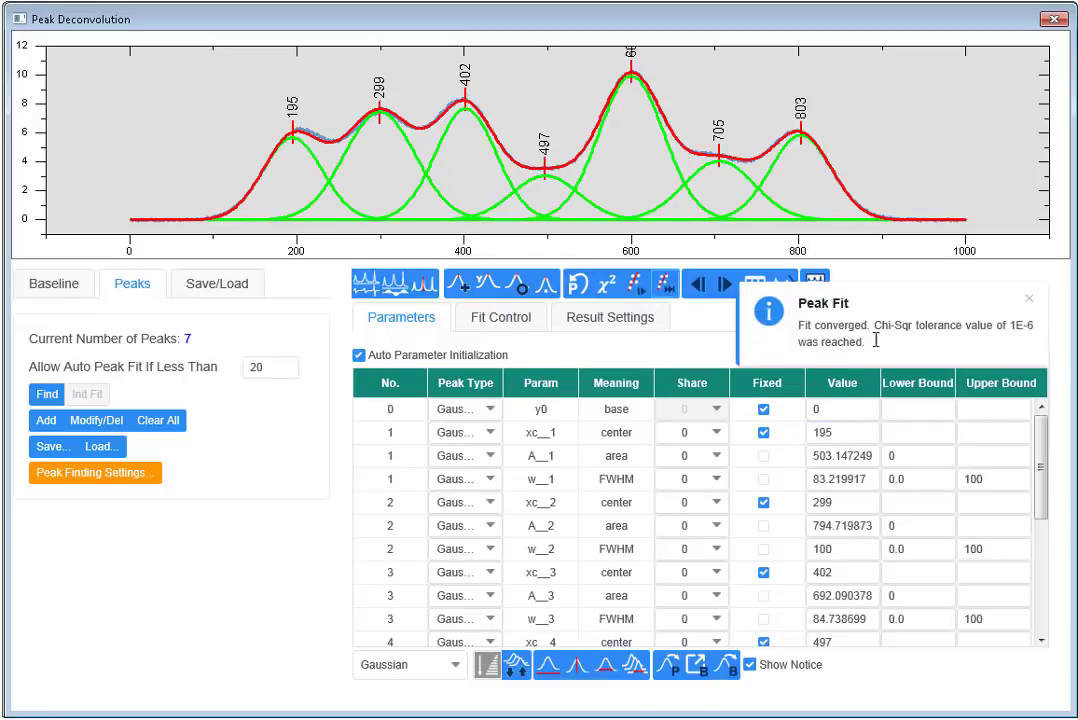
pyautogui.click(1029, 300)
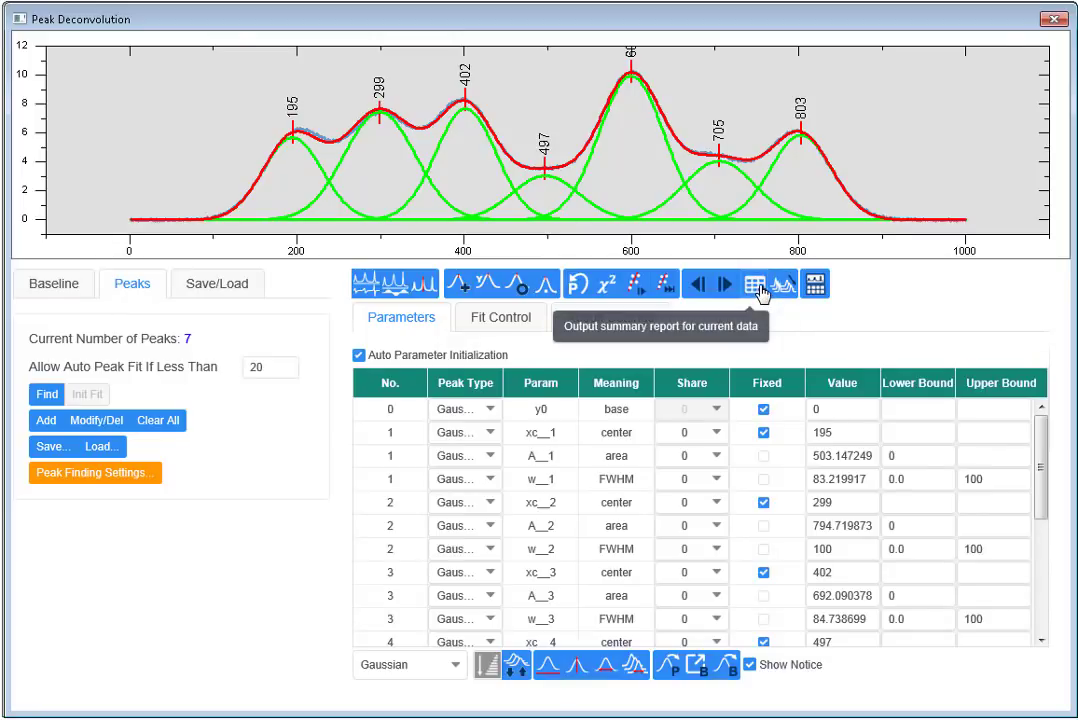
# - Create the Peak Analysis report and maximize its Graph6 window
pyautogui.click(816, 288)
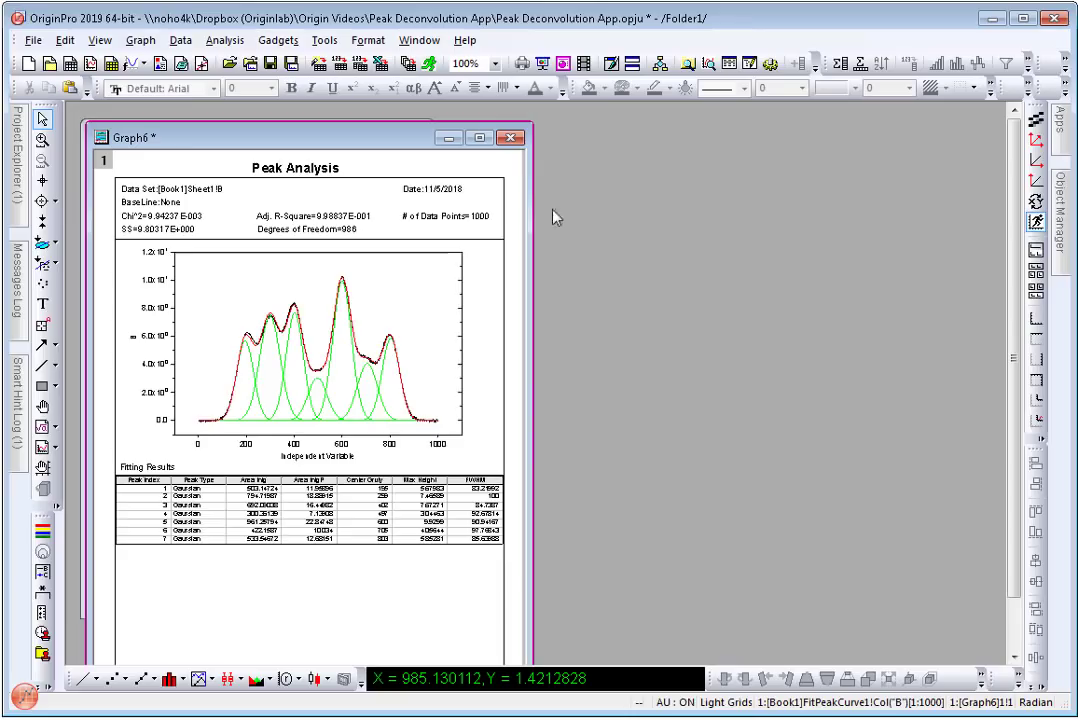
pyautogui.doubleClick(390, 147)
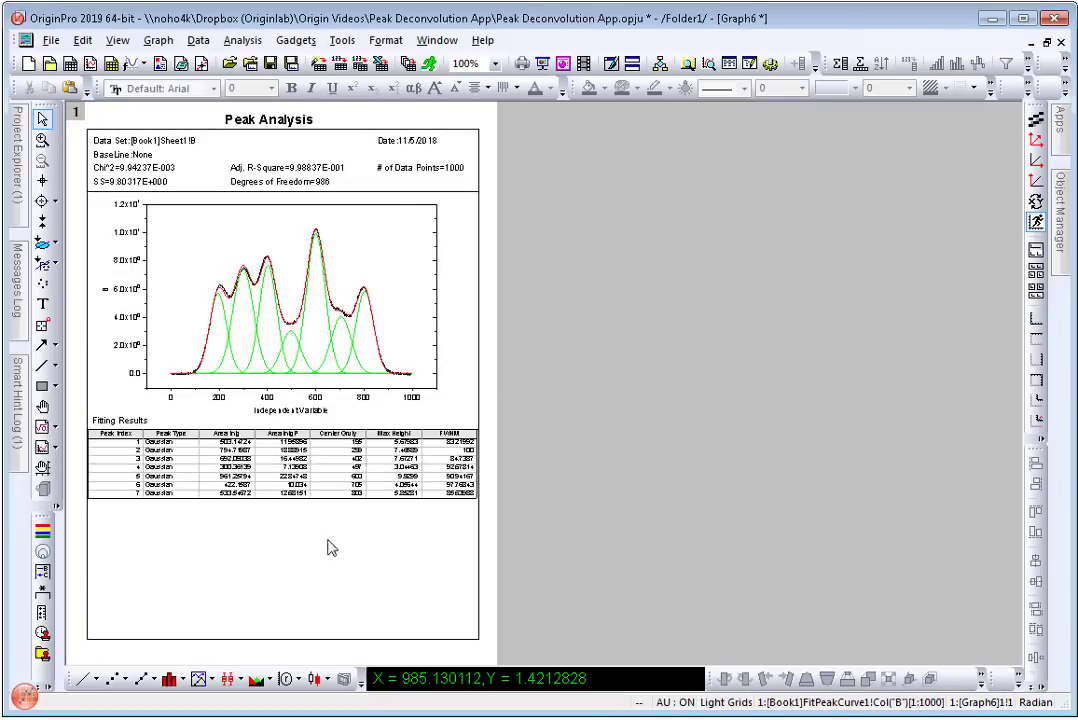